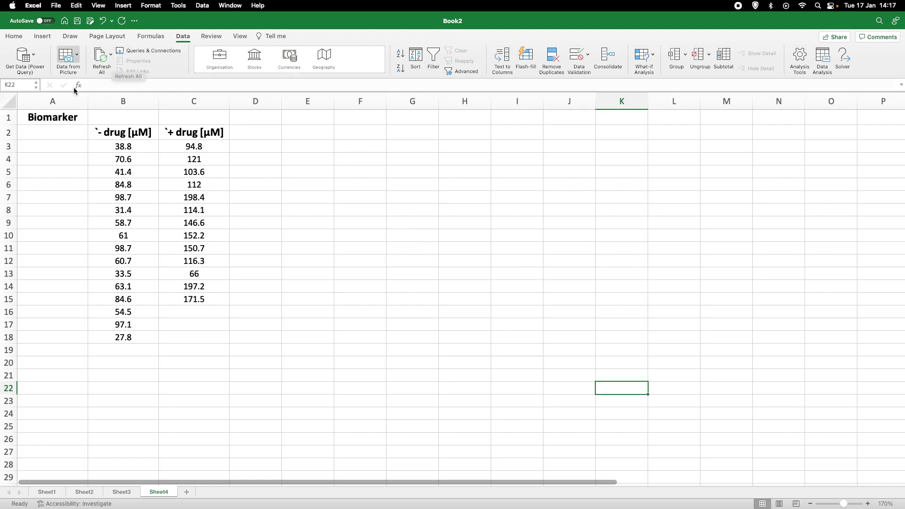
# Step: Enter the label 'Continuous' in cell B21 beneath the two drug columns
pyautogui.click(96, 376)
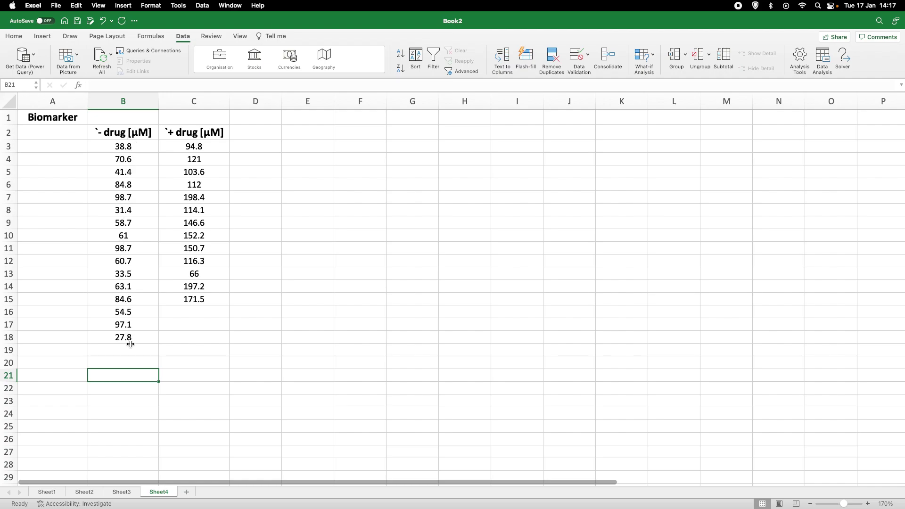
pyautogui.doubleClick(126, 375)
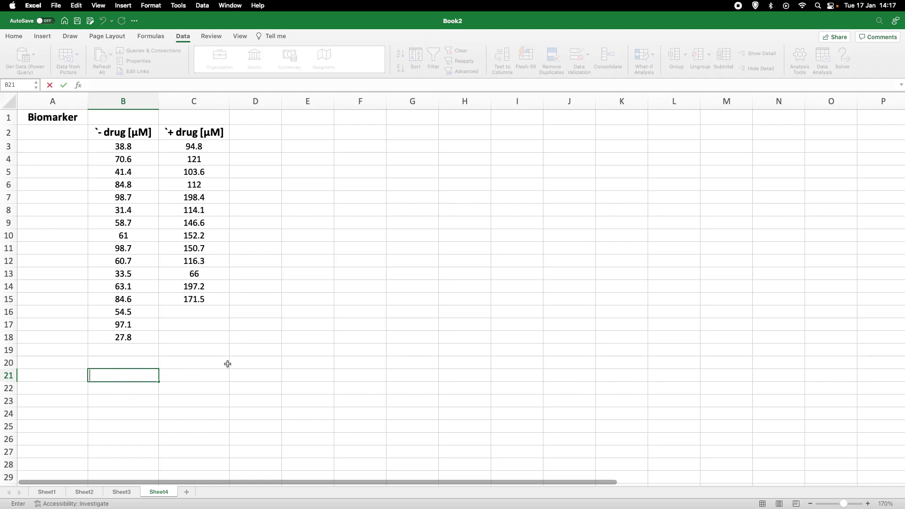
pyautogui.write('Continuous')
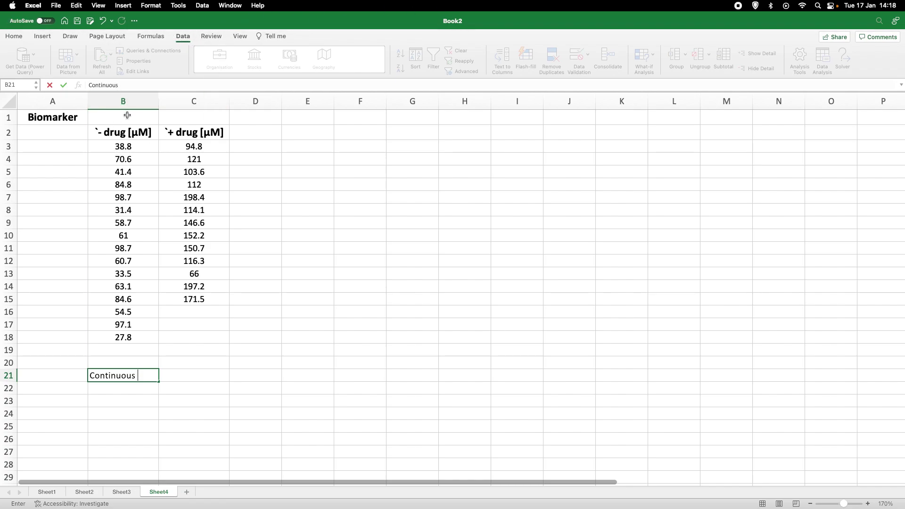
pyautogui.click(114, 127)
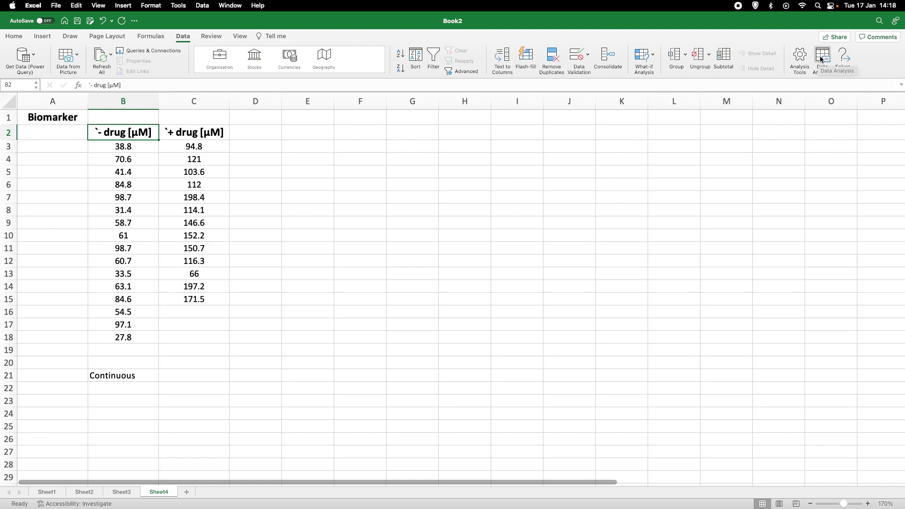
# Step: Choose Descriptive Statistics from the Data Analysis tools
pyautogui.click(820, 59)
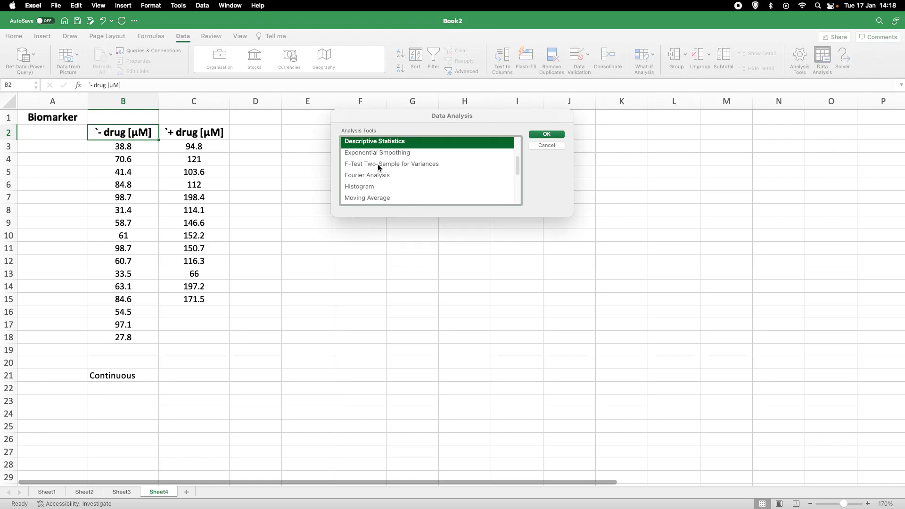
pyautogui.moveTo(518, 161)
pyautogui.mouseDown()
pyautogui.moveTo(520, 151)
pyautogui.moveTo(519, 161)
pyautogui.mouseUp()
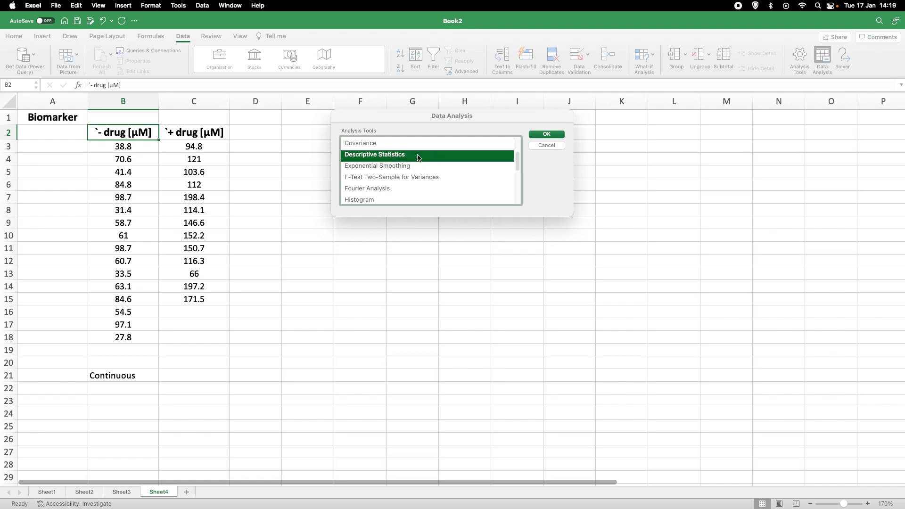
pyautogui.click(545, 134)
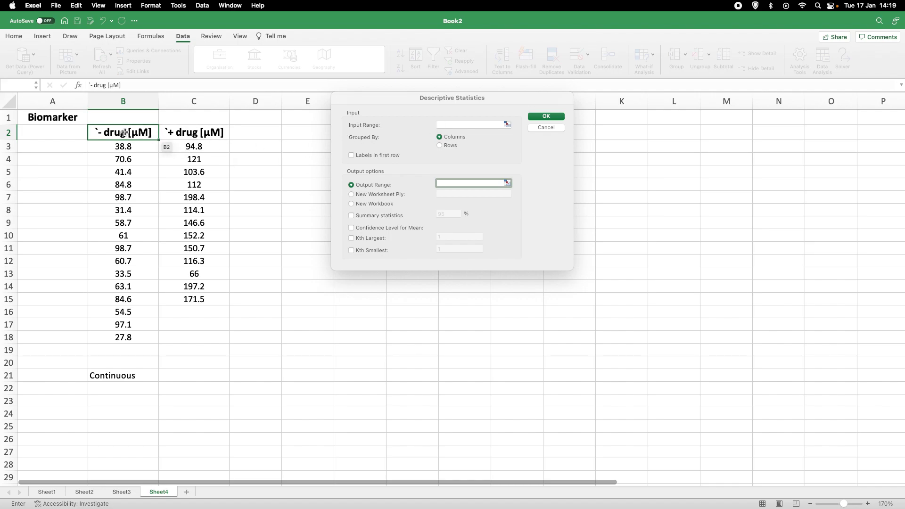
# Step: Set the input range to $B$2:$C$18, grouped by columns, with labels in first row
pyautogui.moveTo(124, 133); pyautogui.dragTo(170, 338)
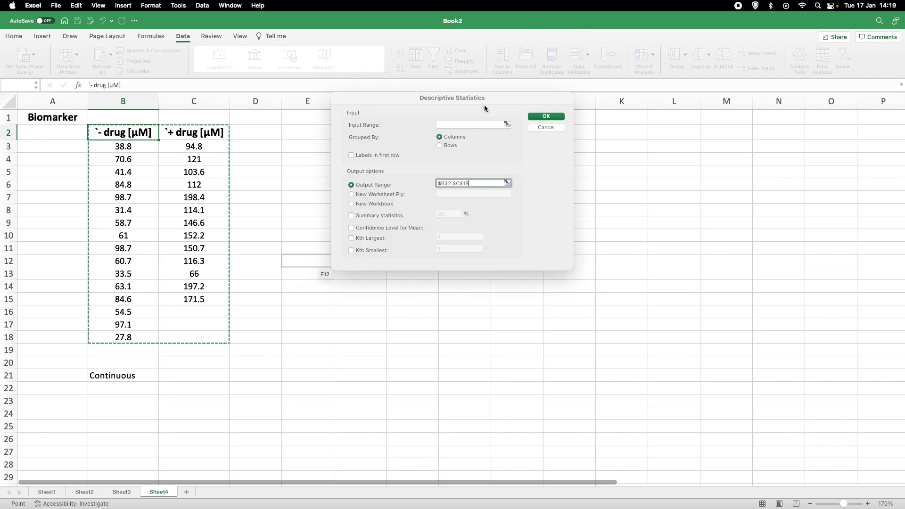
pyautogui.click(461, 126)
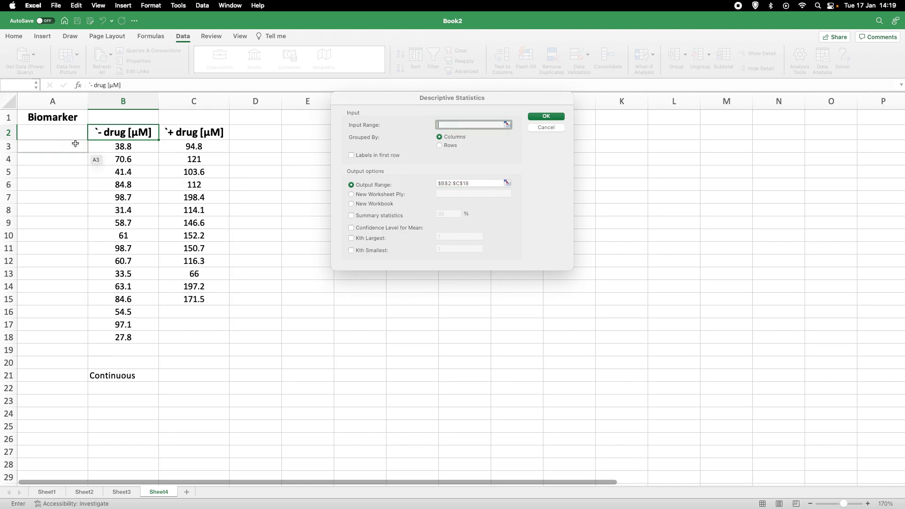
pyautogui.moveTo(123, 132)
pyautogui.mouseDown()
pyautogui.moveTo(174, 160)
pyautogui.moveTo(178, 335)
pyautogui.mouseUp()
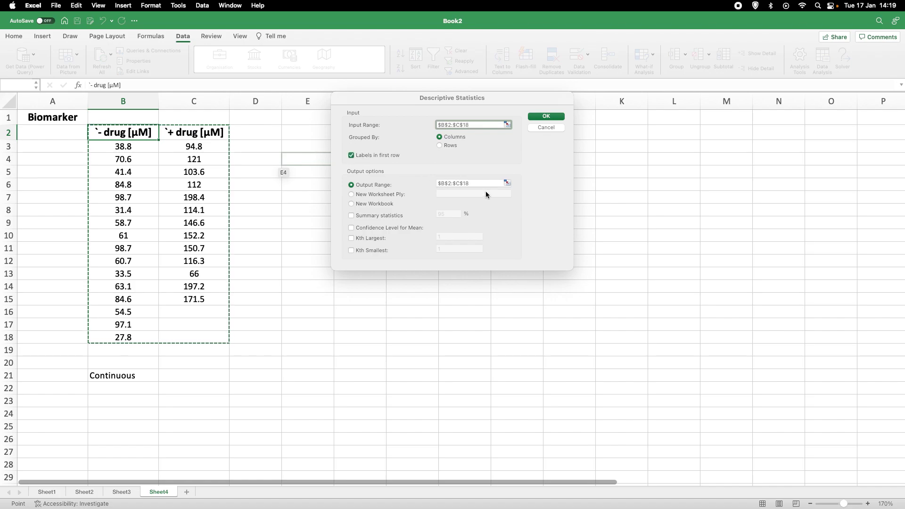
pyautogui.moveTo(493, 183); pyautogui.dragTo(420, 185)
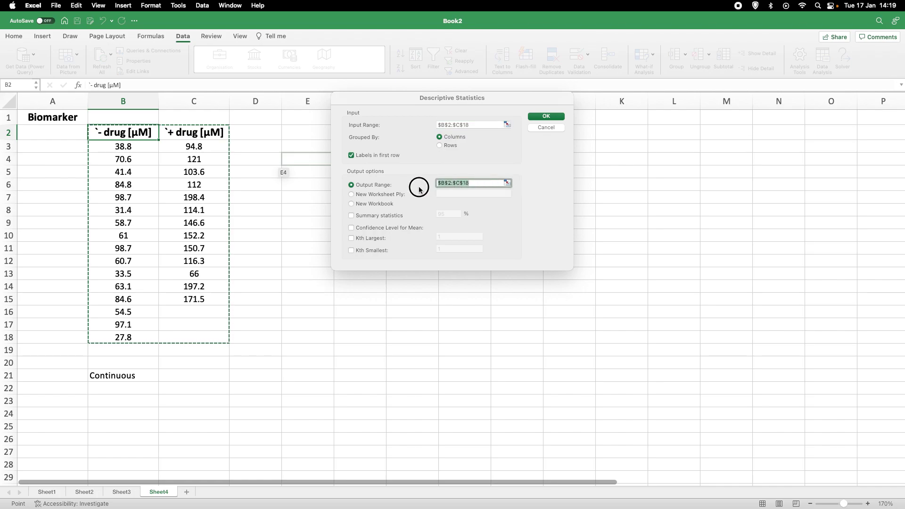
# Step: Output summary statistics starting at E3, producing the table in E3:H17
pyautogui.press('BackSpace')
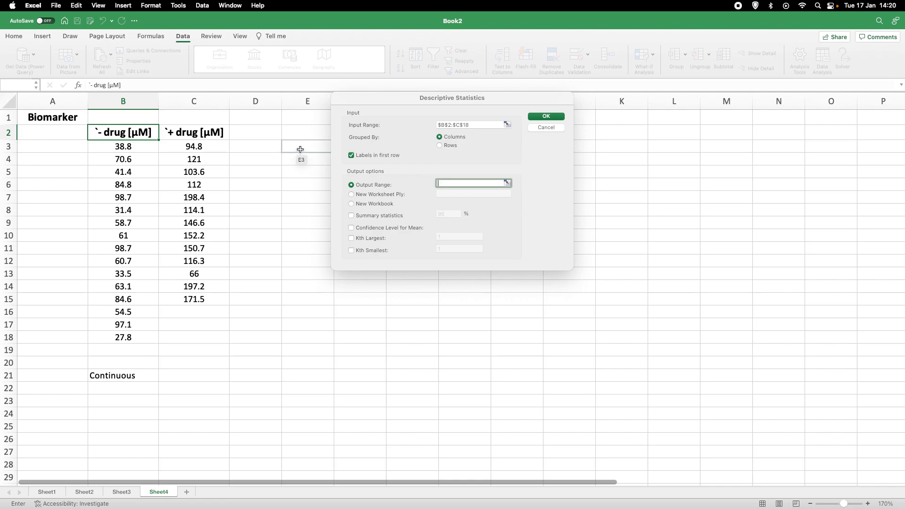
pyautogui.click(300, 150)
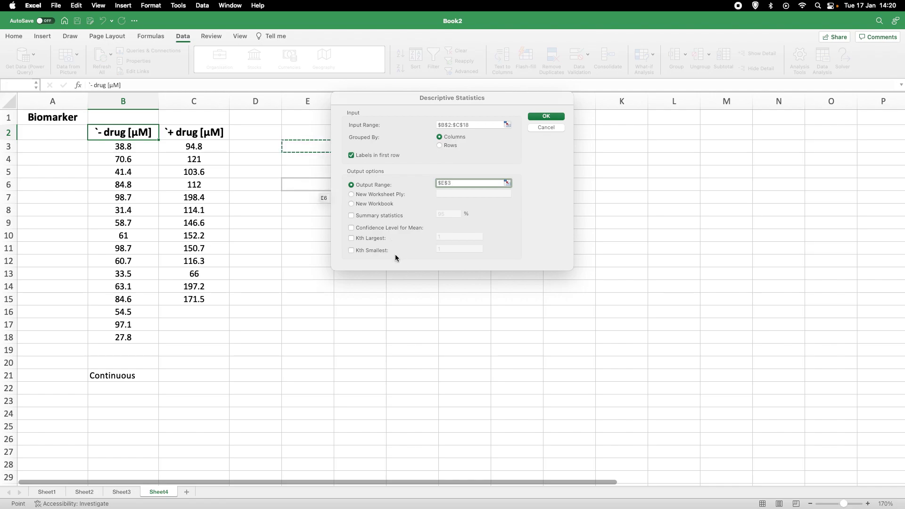
pyautogui.click(351, 216)
pyautogui.click(546, 118)
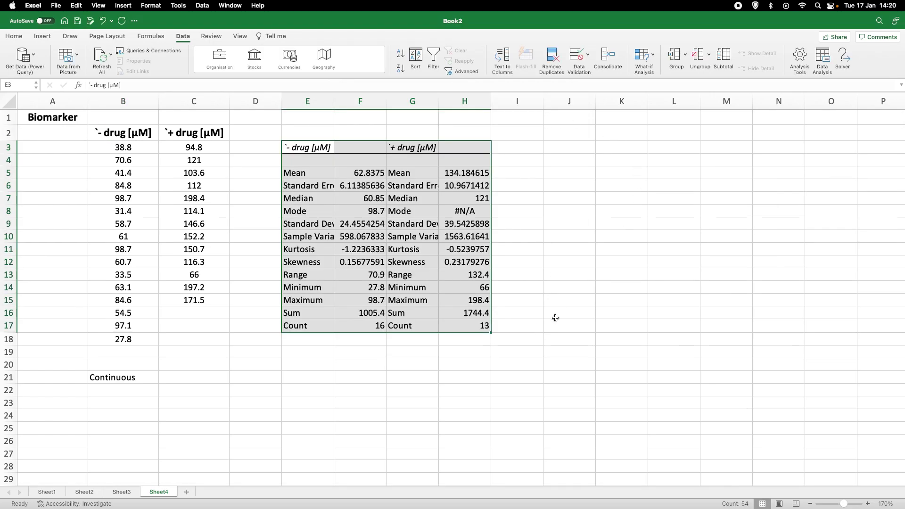
# Step: Widen columns E and G so labels like Standard Deviation display fully
pyautogui.click(324, 104)
pyautogui.moveTo(333, 103); pyautogui.dragTo(363, 106)
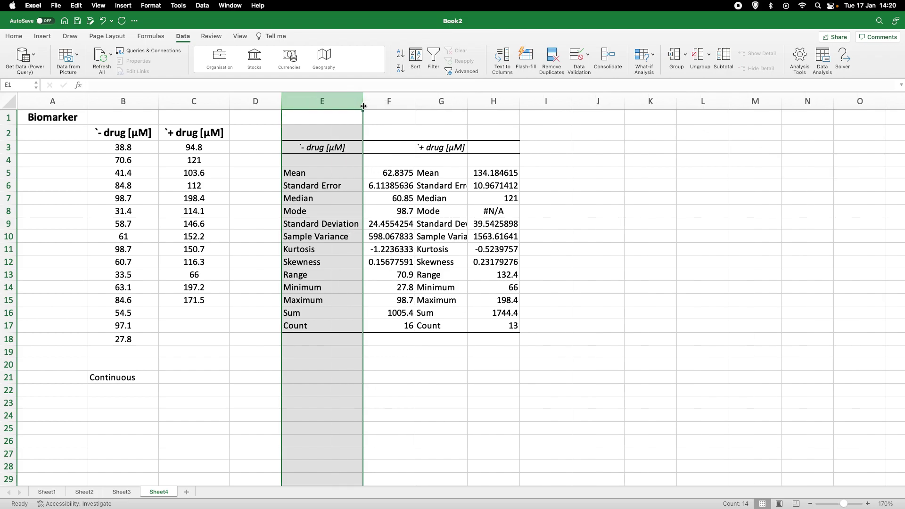
pyautogui.click(431, 101)
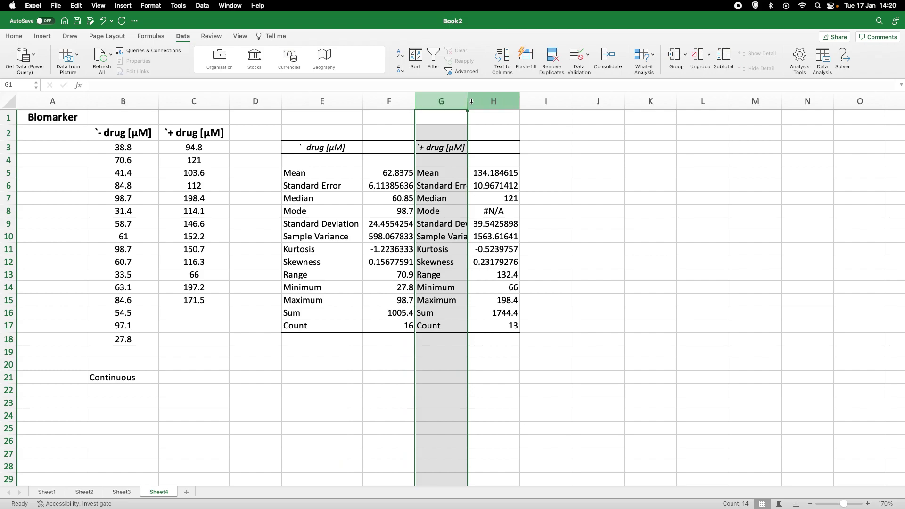
pyautogui.moveTo(466, 101); pyautogui.dragTo(481, 102)
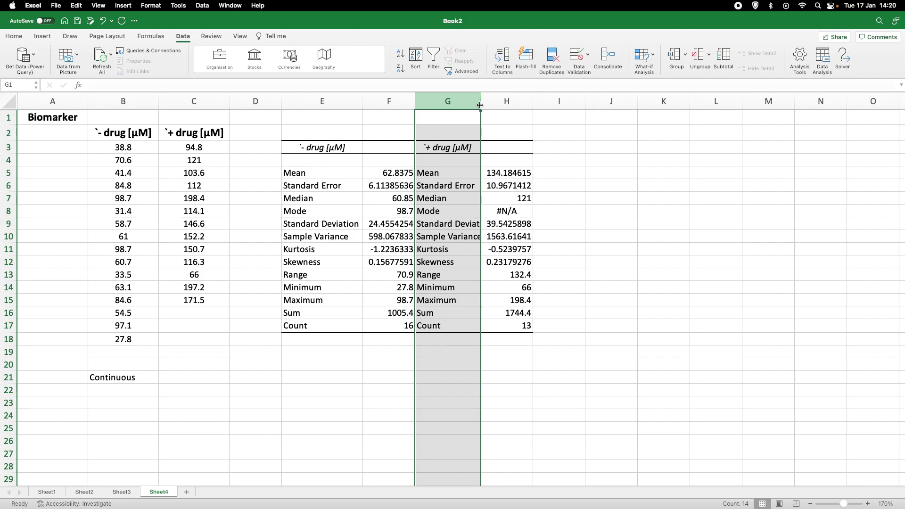
pyautogui.moveTo(479, 104); pyautogui.dragTo(494, 101)
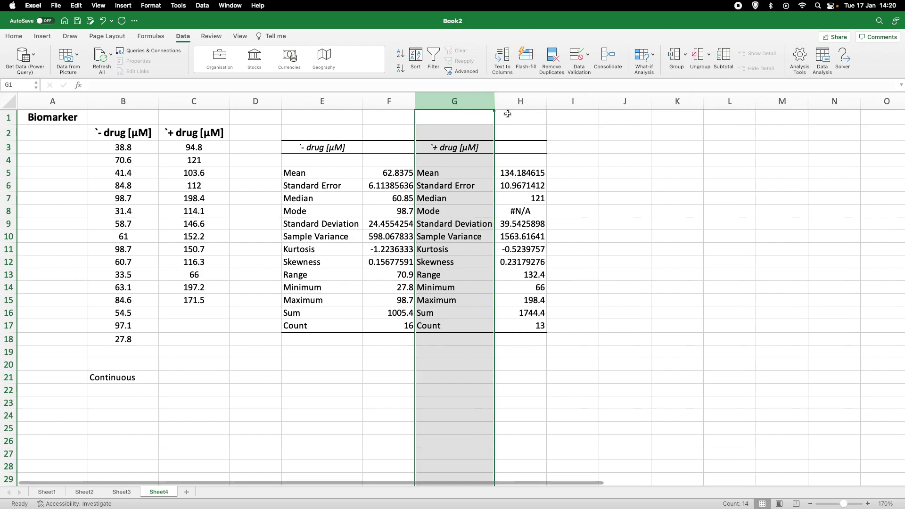
pyautogui.click(665, 284)
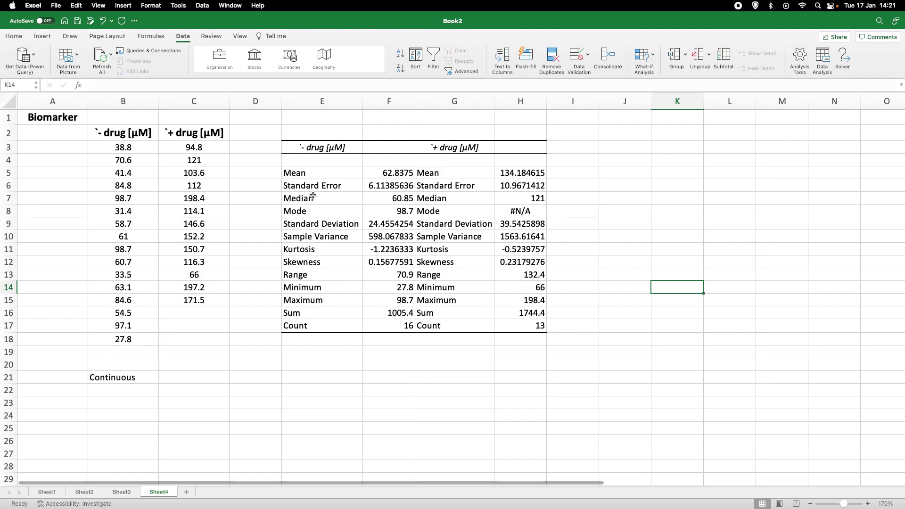
# Step: Fill E5:H5 (Mean), E7:H8 (Median, Mode) and E13:H17 (Range–Count) gold
pyautogui.click(309, 173)
pyautogui.moveTo(310, 173); pyautogui.dragTo(509, 173)
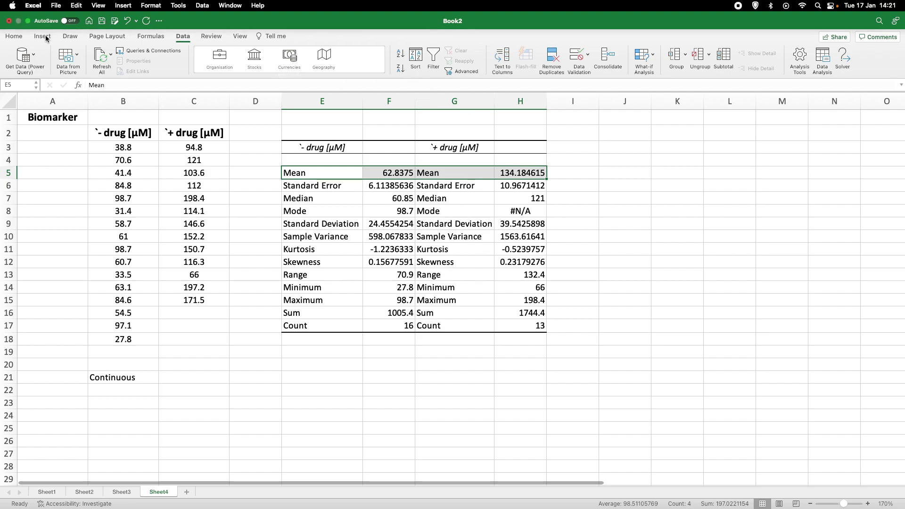
pyautogui.click(14, 36)
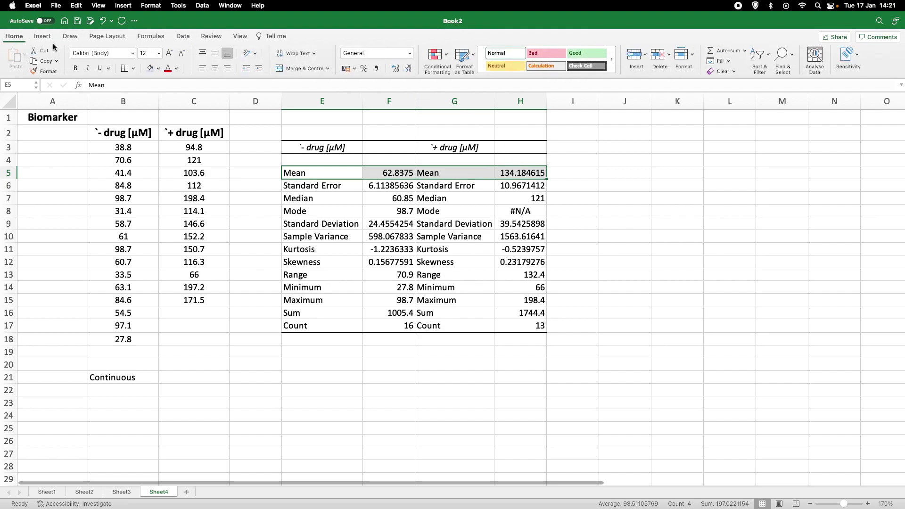
pyautogui.click(158, 67)
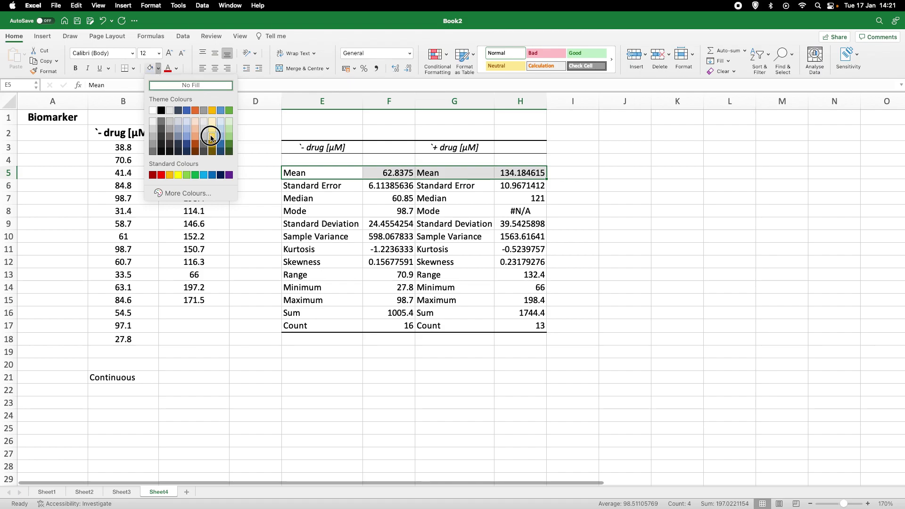
pyautogui.click(211, 137)
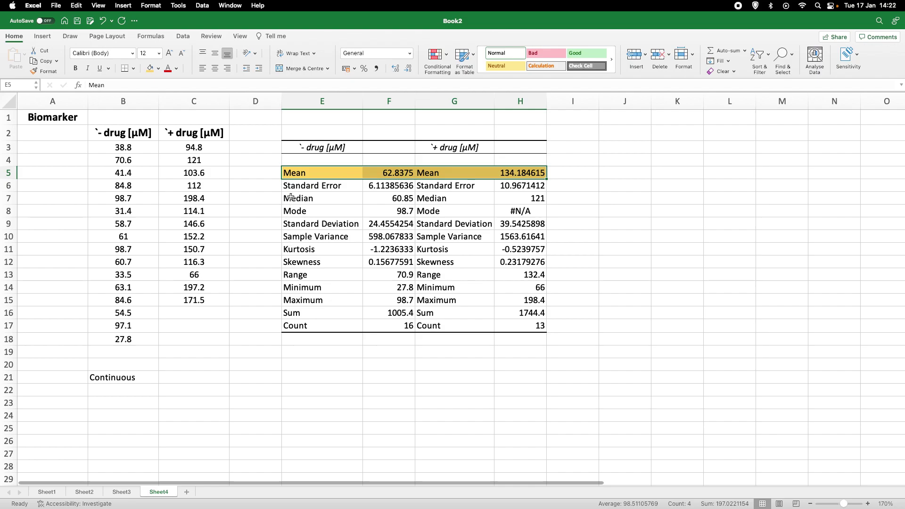
pyautogui.moveTo(292, 200); pyautogui.dragTo(505, 210)
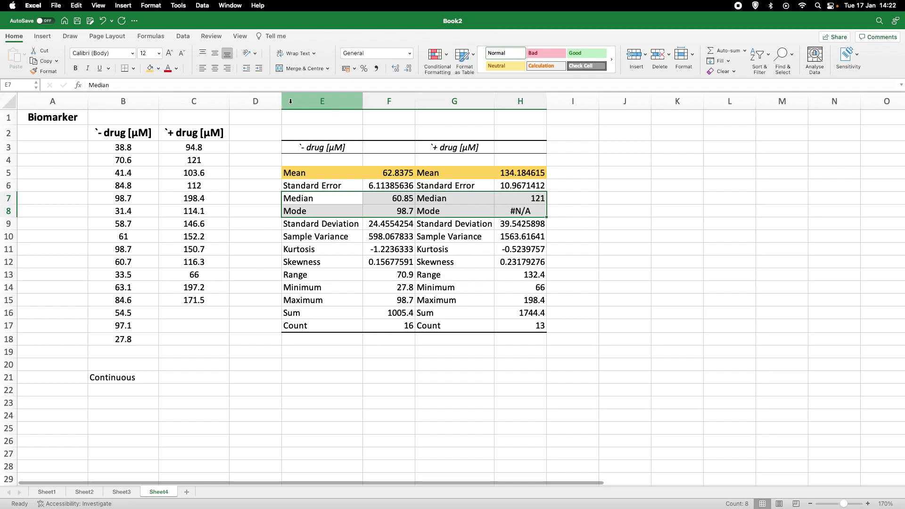
pyautogui.click(150, 70)
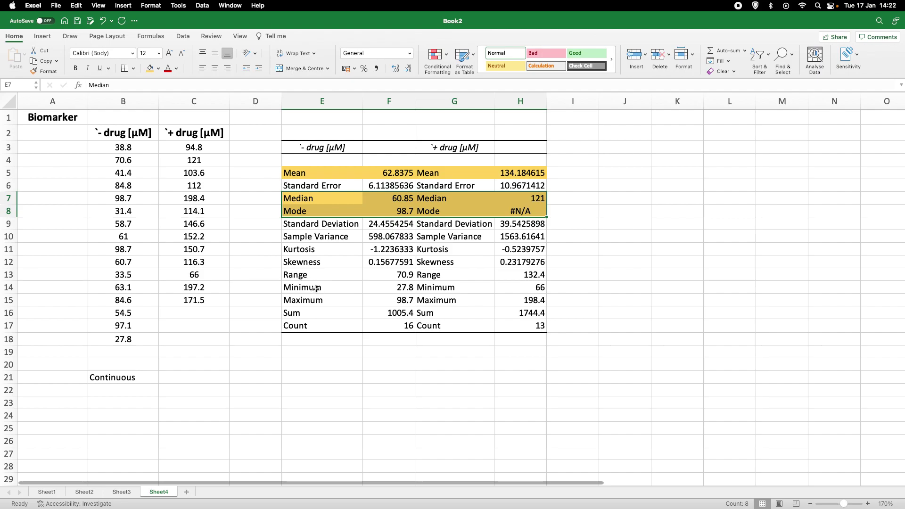
pyautogui.moveTo(302, 276); pyautogui.dragTo(521, 322)
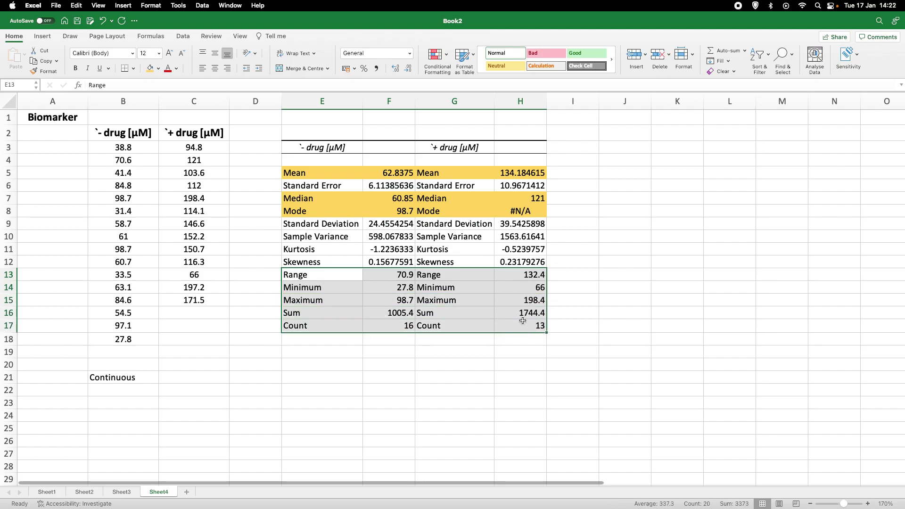
pyautogui.click(150, 68)
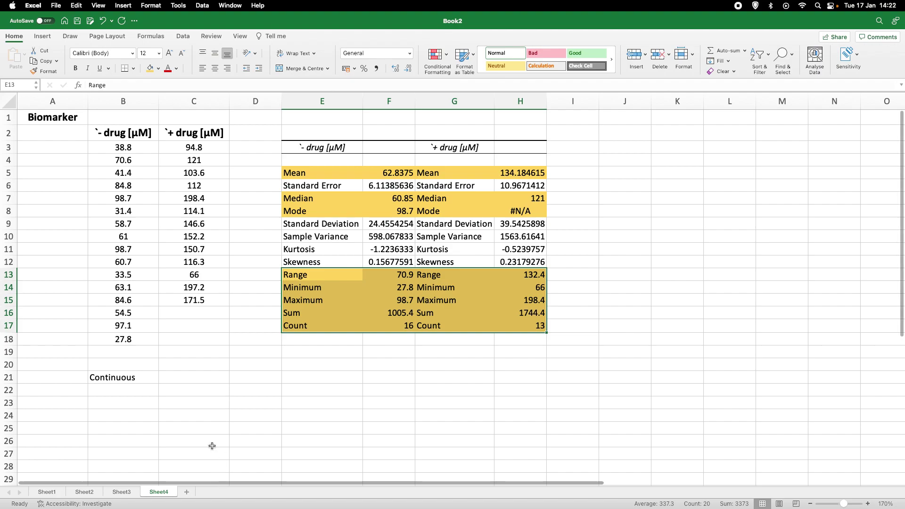
pyautogui.click(209, 404)
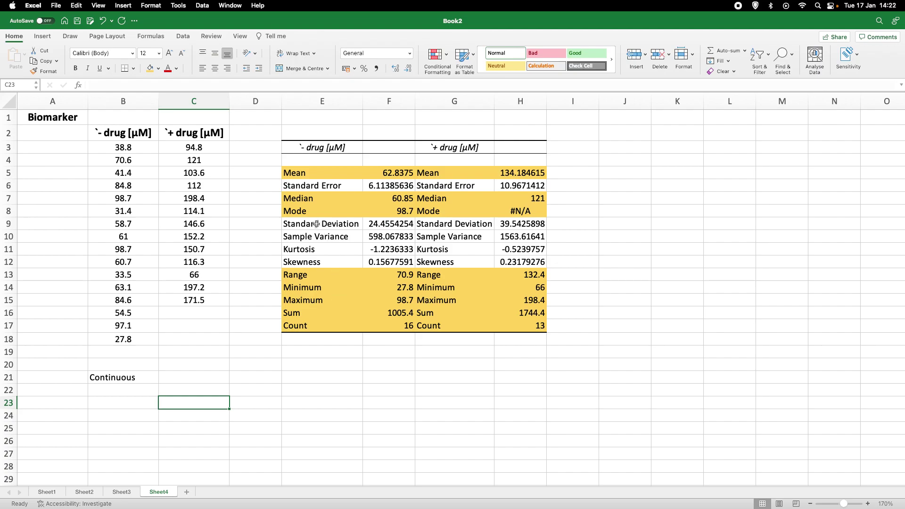
# Step: Fill E6:H6 (Standard Error) and E9:H12 (Standard Deviation–Skewness) green
pyautogui.moveTo(293, 186); pyautogui.dragTo(500, 184)
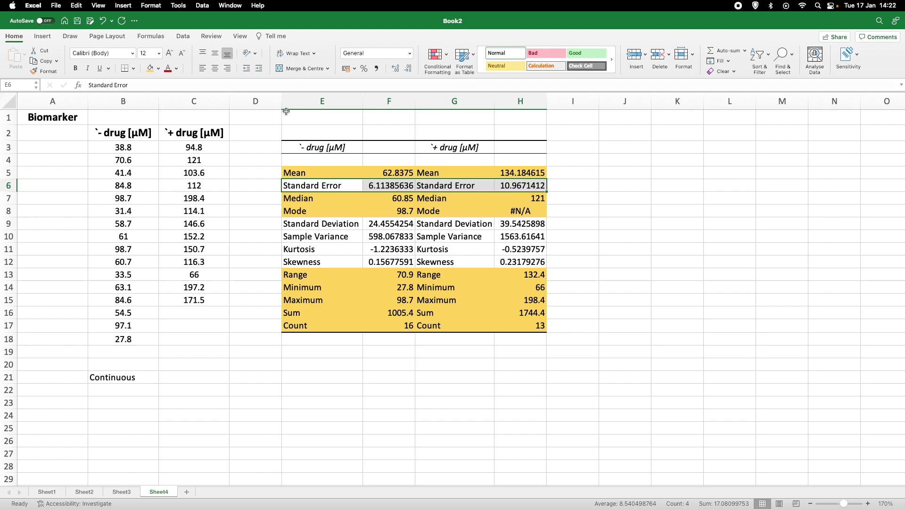
pyautogui.click(159, 69)
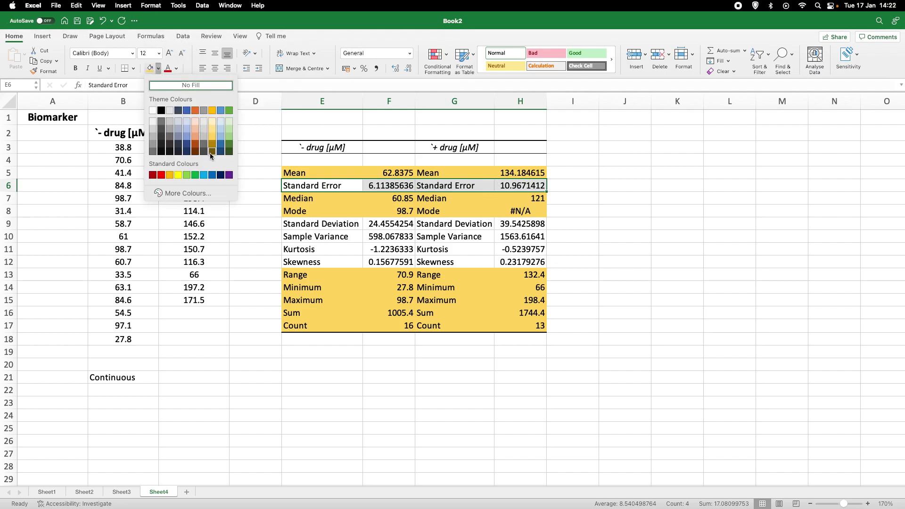
pyautogui.click(187, 175)
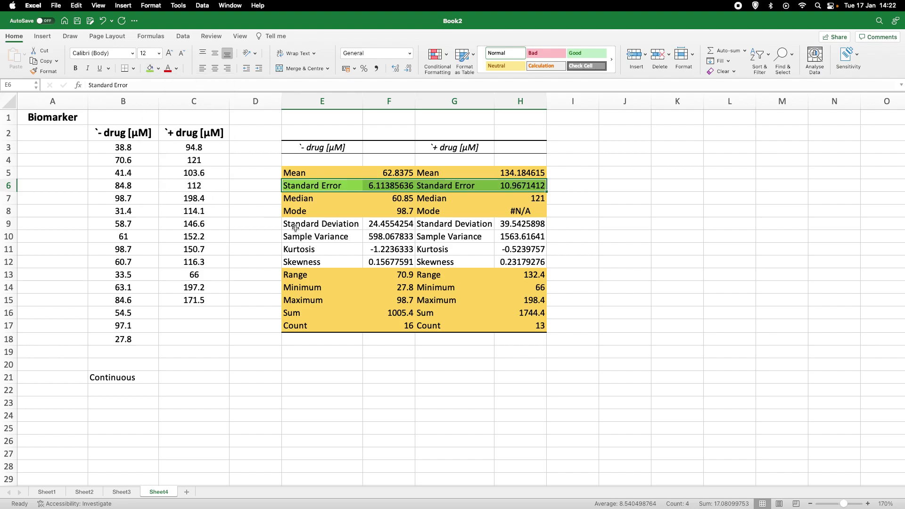
pyautogui.moveTo(296, 228); pyautogui.dragTo(504, 261)
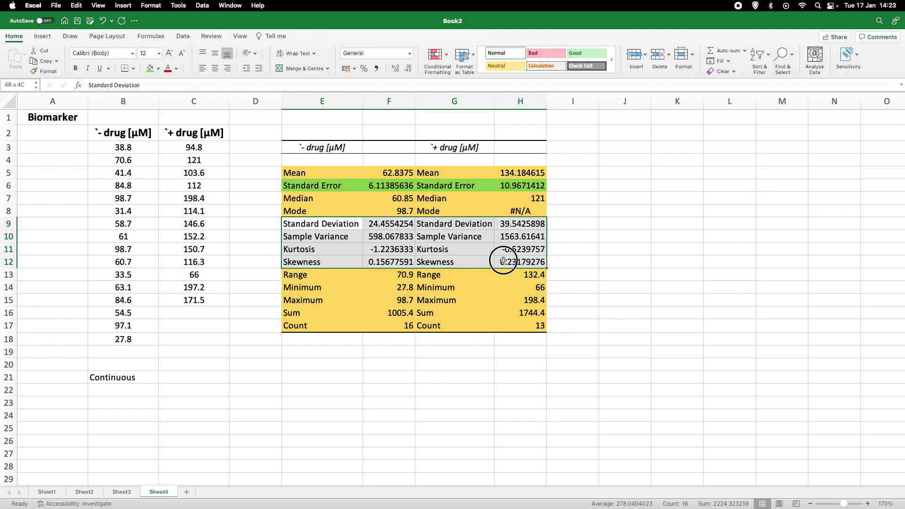
pyautogui.click(147, 73)
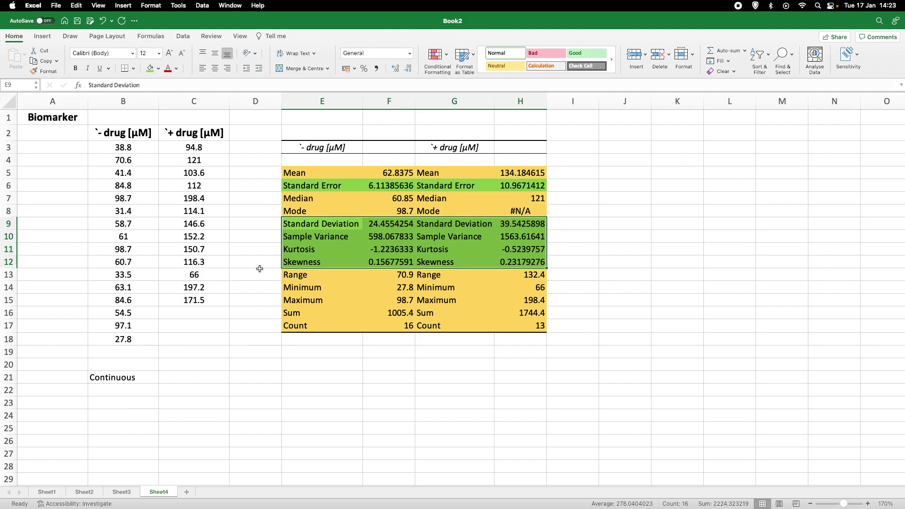
pyautogui.click(321, 390)
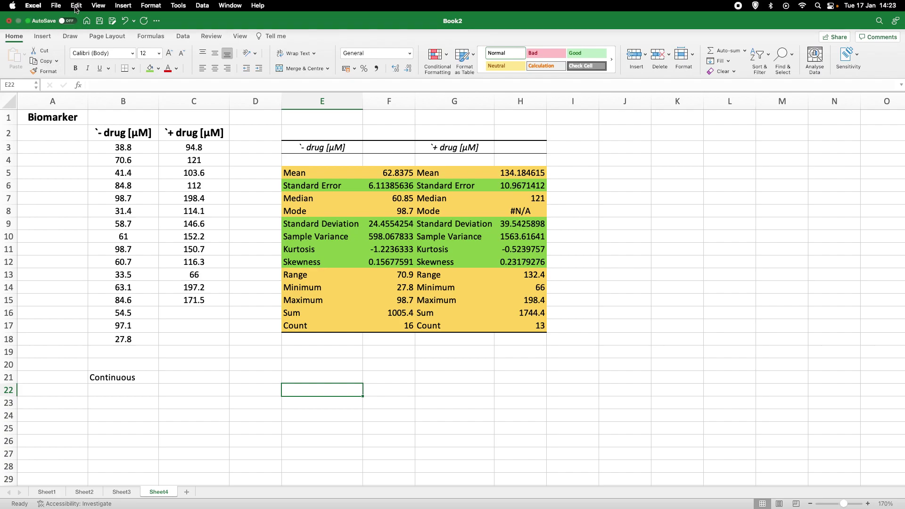
# Step: Handwrite 'only for continuous data AND from normal distributed population' beside the table
pyautogui.click(69, 37)
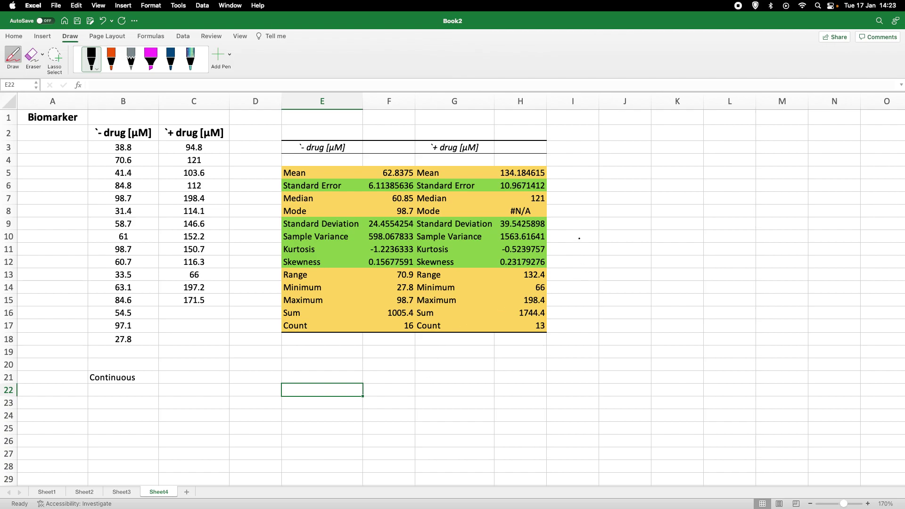
pyautogui.moveTo(579, 237)
pyautogui.mouseDown()
pyautogui.moveTo(593, 237)
pyautogui.moveTo(595, 247)
pyautogui.moveTo(628, 238)
pyautogui.moveTo(738, 242)
pyautogui.mouseUp()
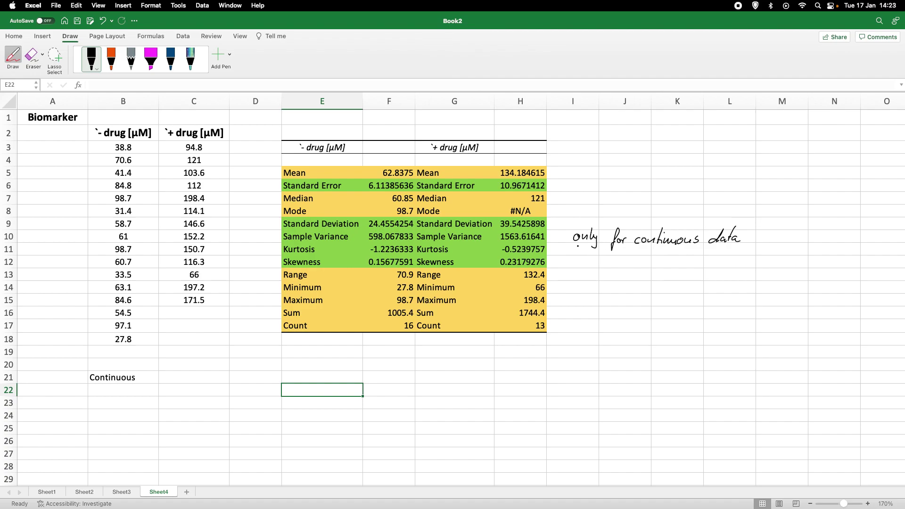
pyautogui.moveTo(573, 263)
pyautogui.mouseDown()
pyautogui.moveTo(597, 250)
pyautogui.moveTo(608, 255)
pyautogui.moveTo(604, 265)
pyautogui.mouseUp()
pyautogui.moveTo(620, 262)
pyautogui.mouseDown()
pyautogui.moveTo(616, 273)
pyautogui.moveTo(631, 262)
pyautogui.moveTo(749, 267)
pyautogui.moveTo(755, 252)
pyautogui.moveTo(773, 265)
pyautogui.mouseUp()
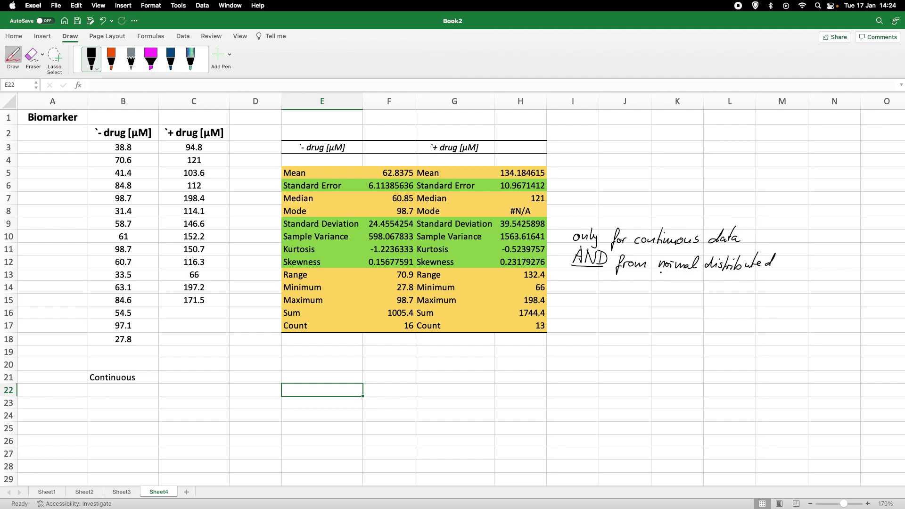
pyautogui.moveTo(642, 277); pyautogui.dragTo(706, 286)
pyautogui.click(677, 282)
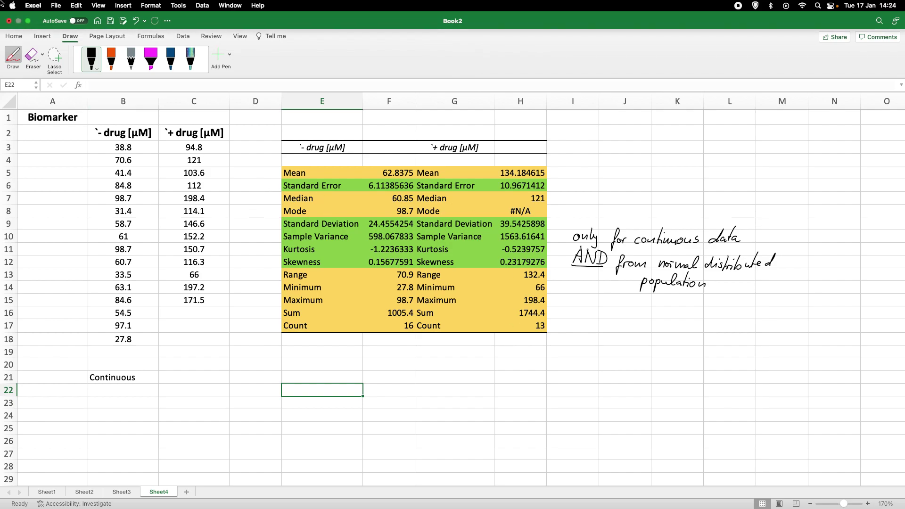
# Step: Turn off inking mode so cells can be selected again
pyautogui.click(14, 37)
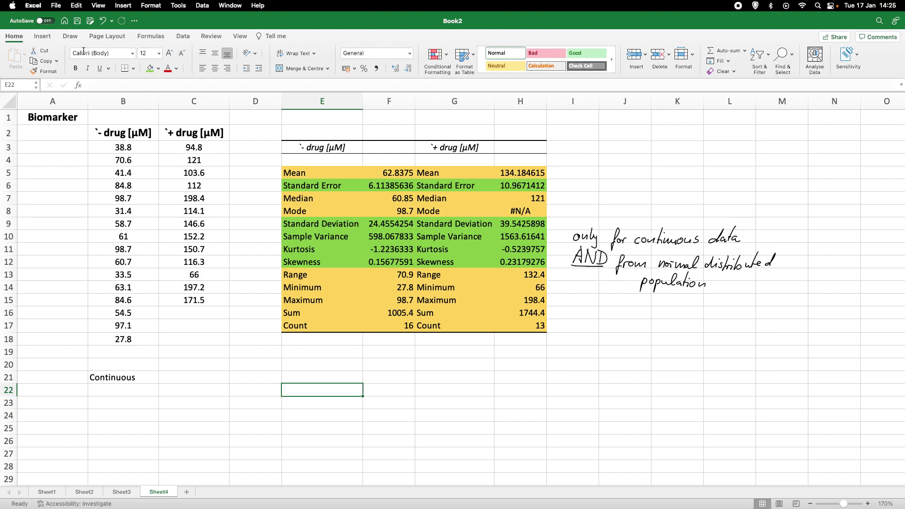
pyautogui.click(67, 38)
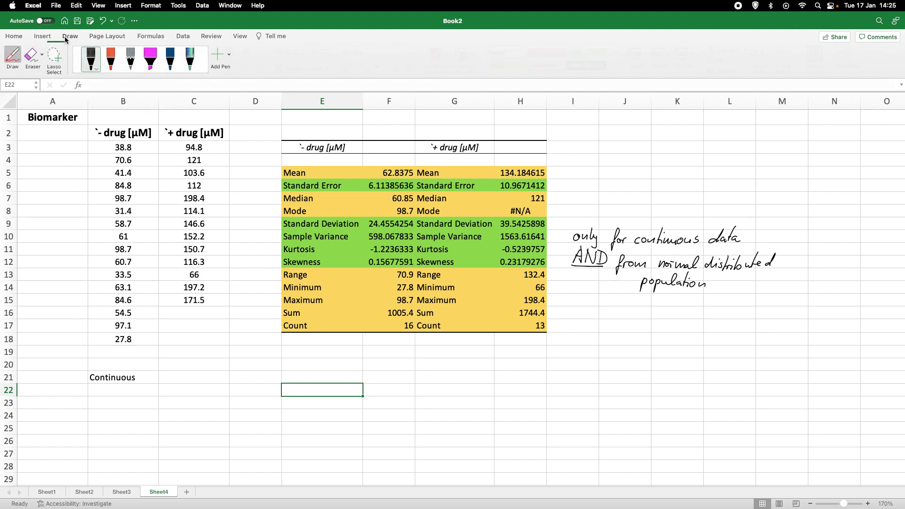
pyautogui.click(14, 56)
# Step: Insert a Box and Whisker chart of B2:C18 and drag it below the table
pyautogui.click(14, 38)
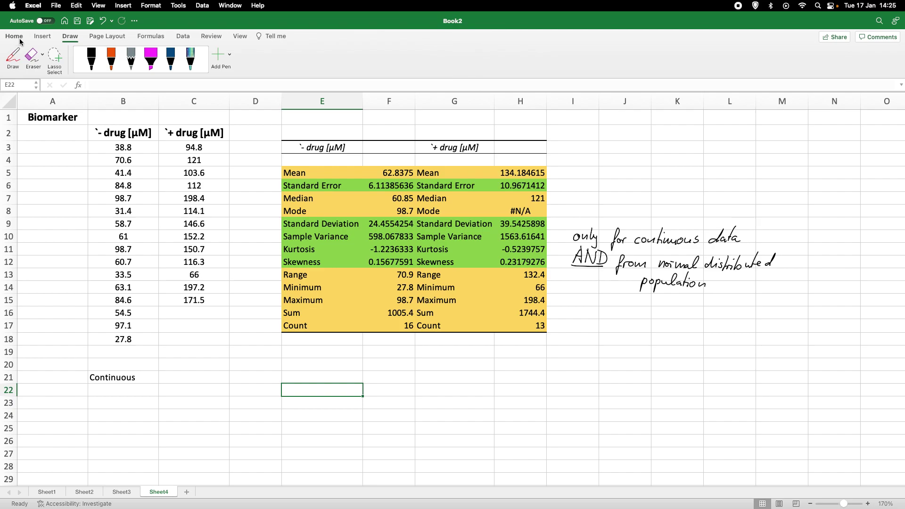
pyautogui.moveTo(115, 132); pyautogui.dragTo(185, 332)
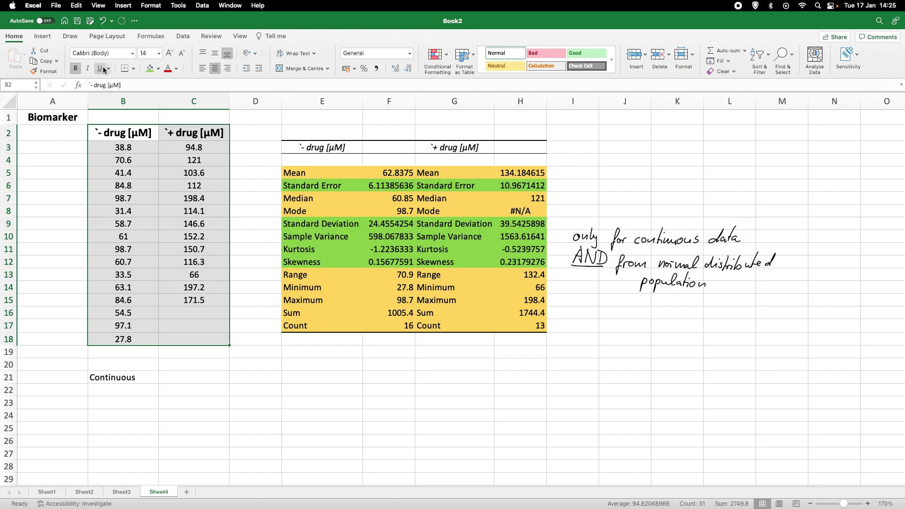
pyautogui.click(49, 38)
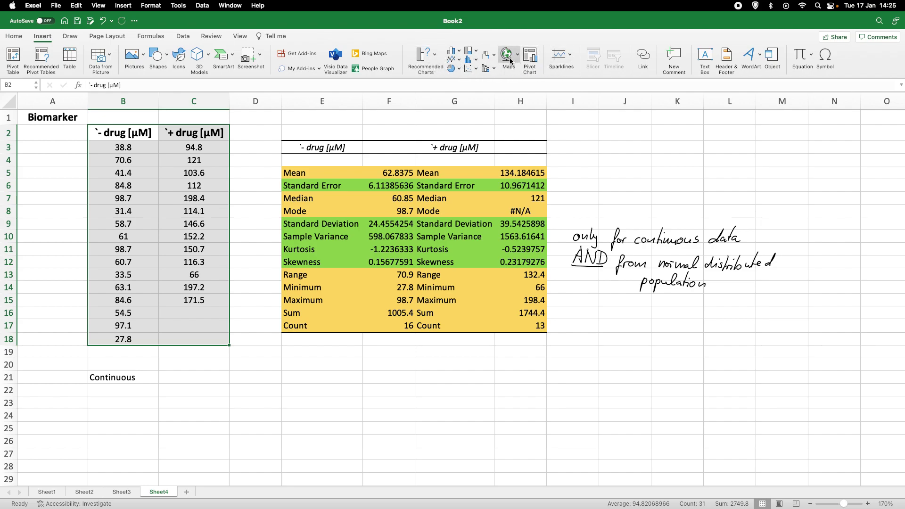
pyautogui.click(122, 6)
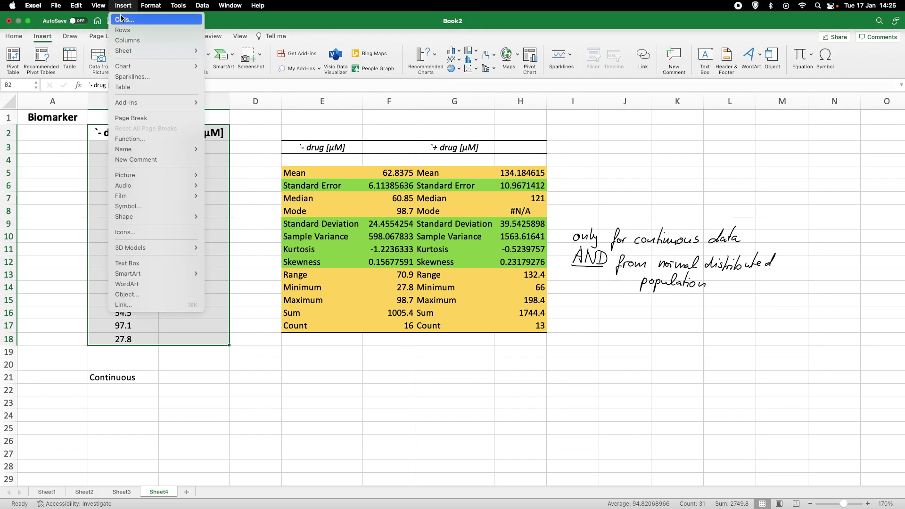
pyautogui.moveTo(171, 67)
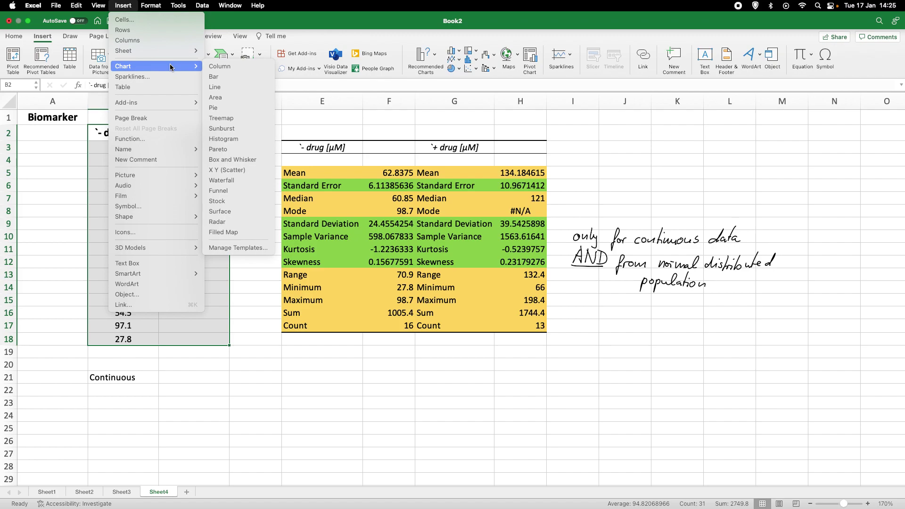
pyautogui.click(254, 160)
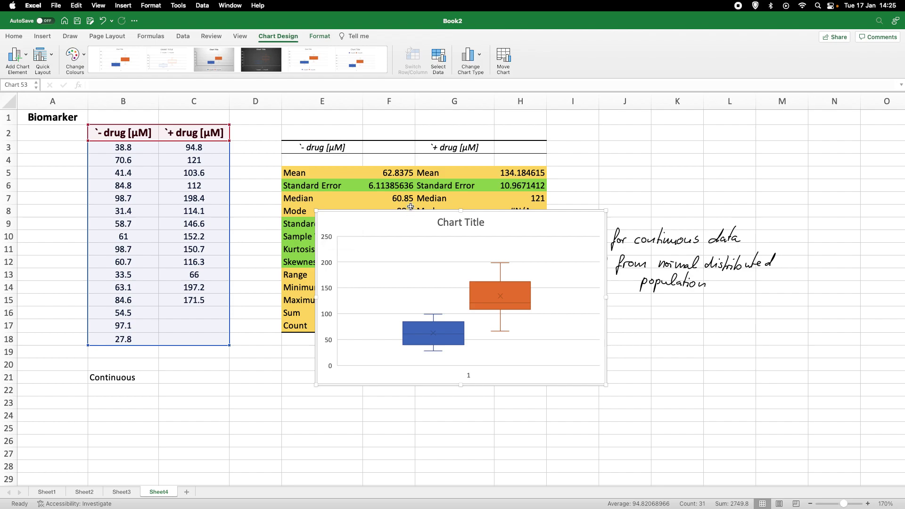
pyautogui.moveTo(384, 222); pyautogui.dragTo(326, 356)
# Step: Scroll down to inspect the box-and-whisker chart's placement, then scroll back up
pyautogui.scroll(-5, 533, 330)
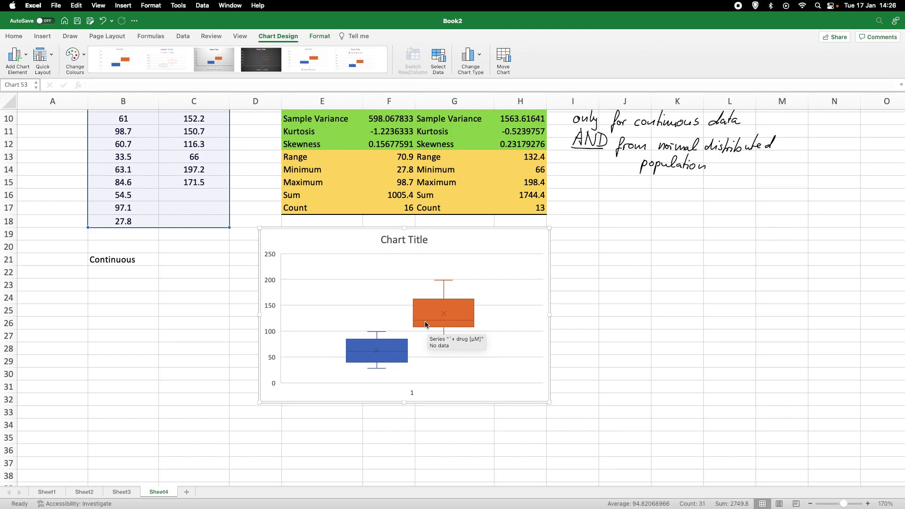
pyautogui.moveTo(428, 323)
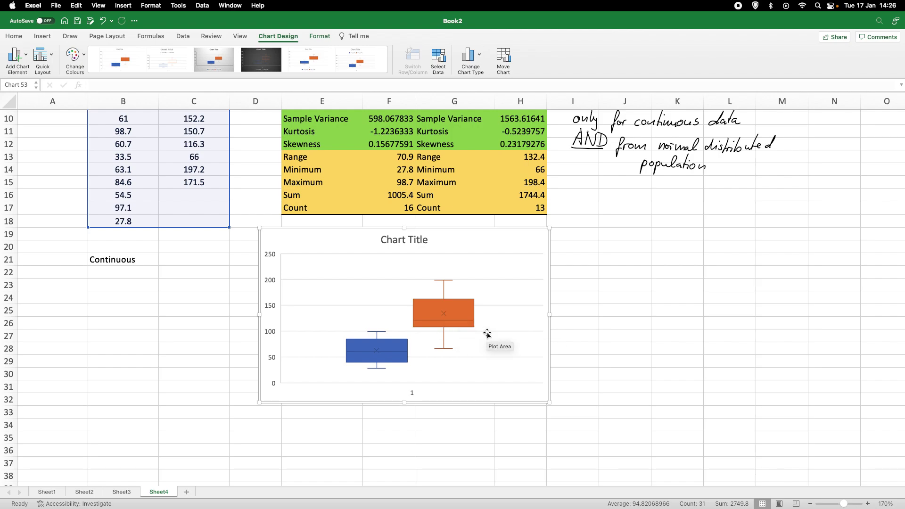
pyautogui.scroll(1, 499, 292)
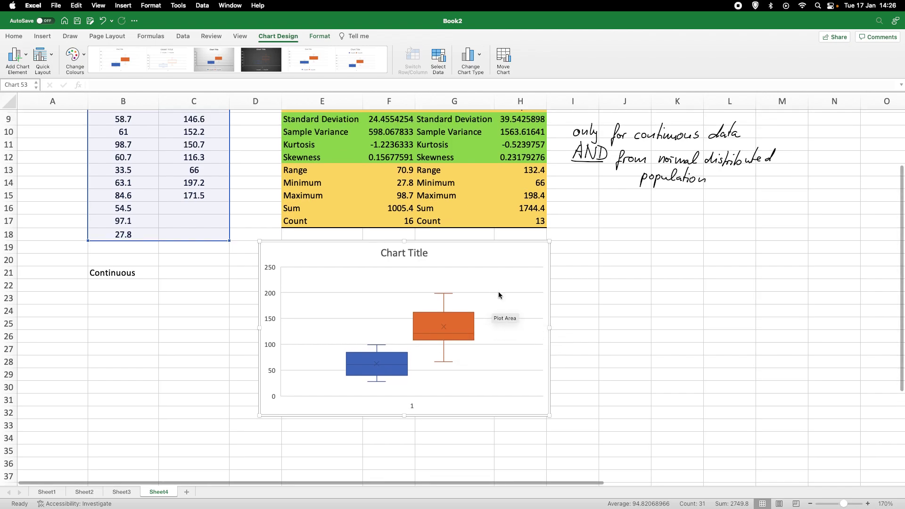
pyautogui.scroll(1, 559, 273)
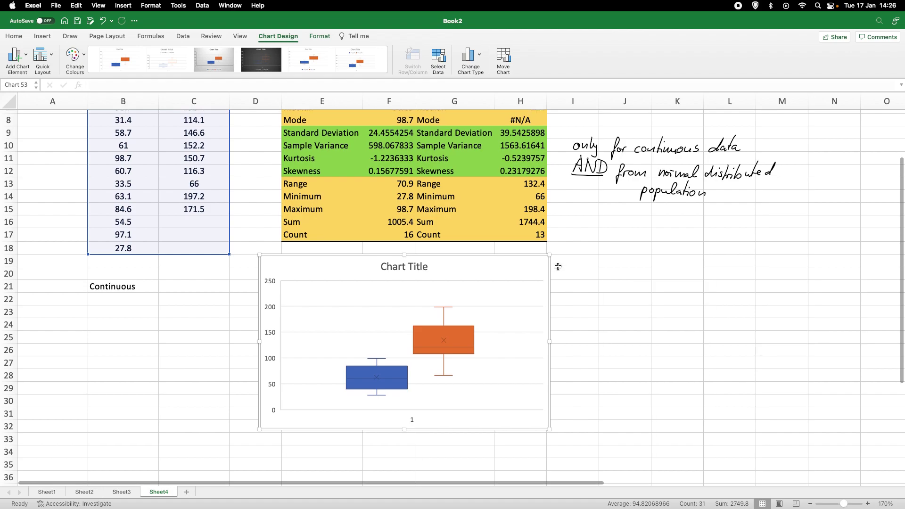
pyautogui.scroll(3, 545, 258)
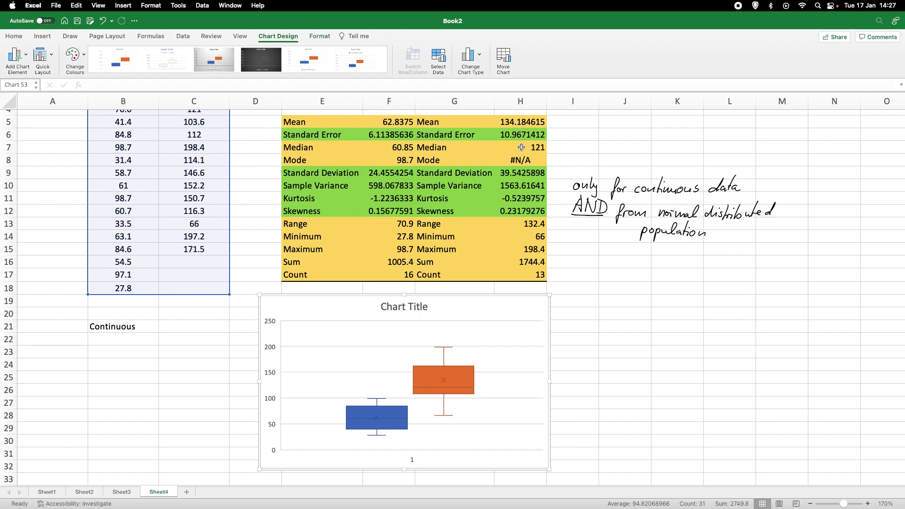
pyautogui.moveTo(435, 382)
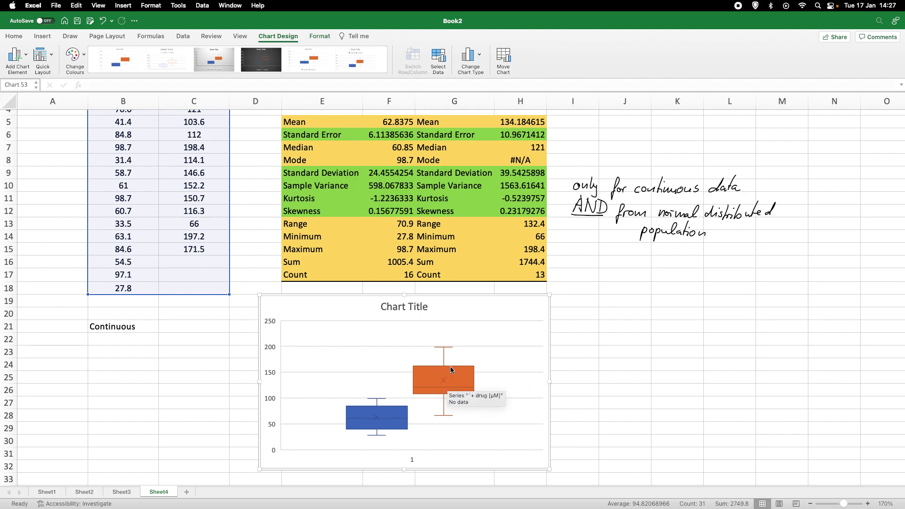
pyautogui.scroll(-1, 608, 323)
pyautogui.scroll(-3, 607, 324)
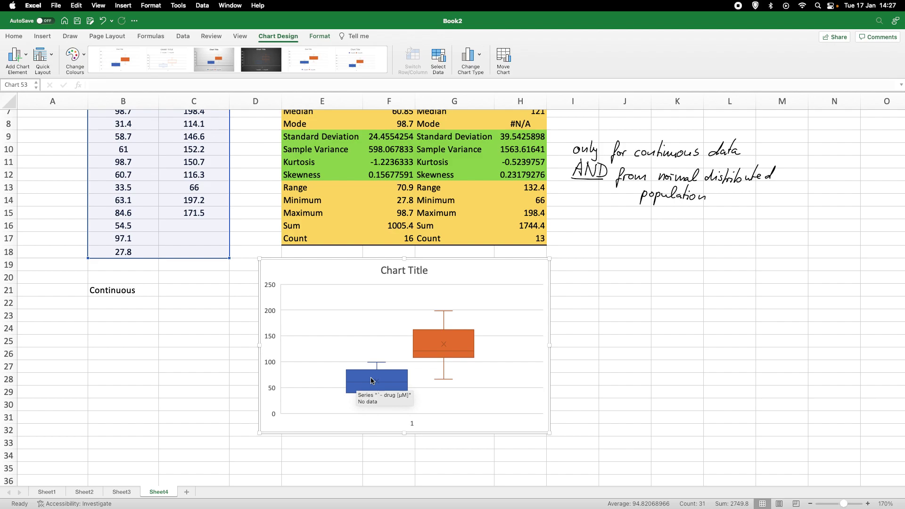
pyautogui.scroll(2, 349, 330)
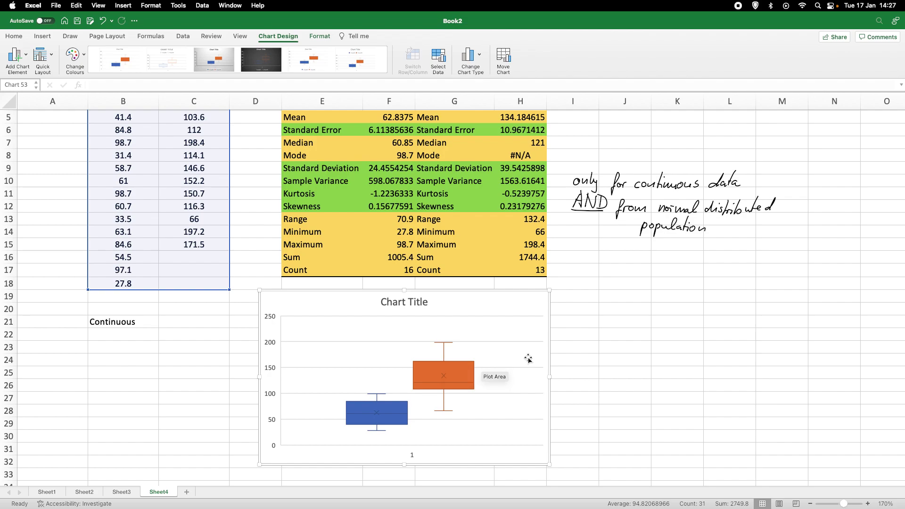
pyautogui.scroll(4, 650, 351)
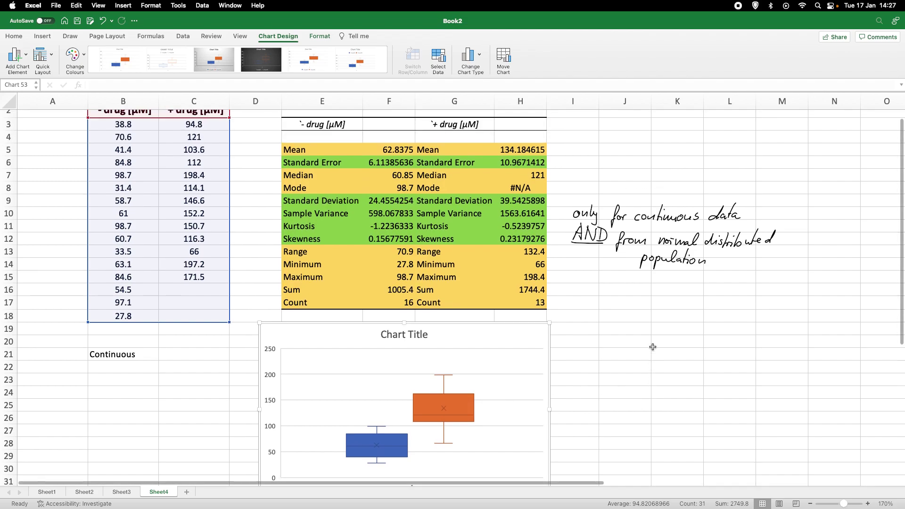